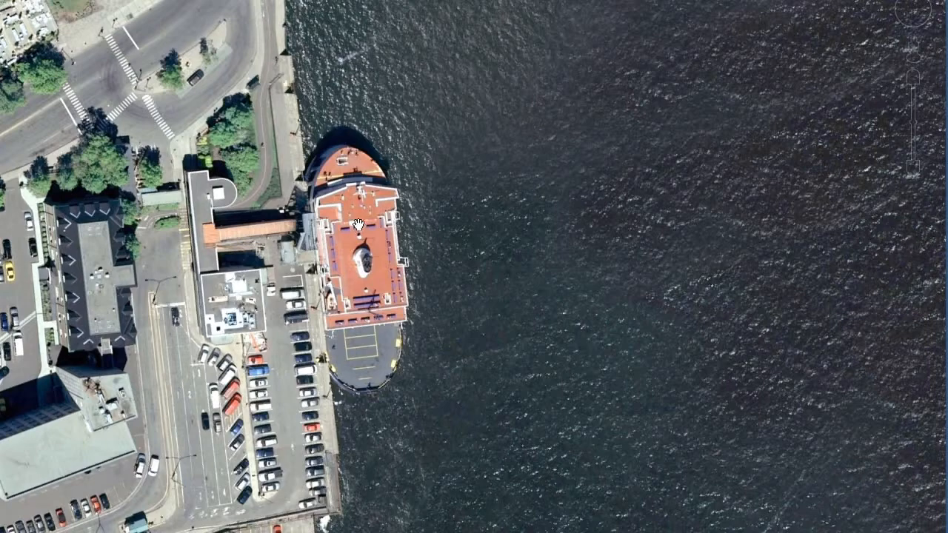
Step: Examine the river crossing from the docked red ferry to the terminal on the opposite shore and back
scroll(356, 222, down, 2)
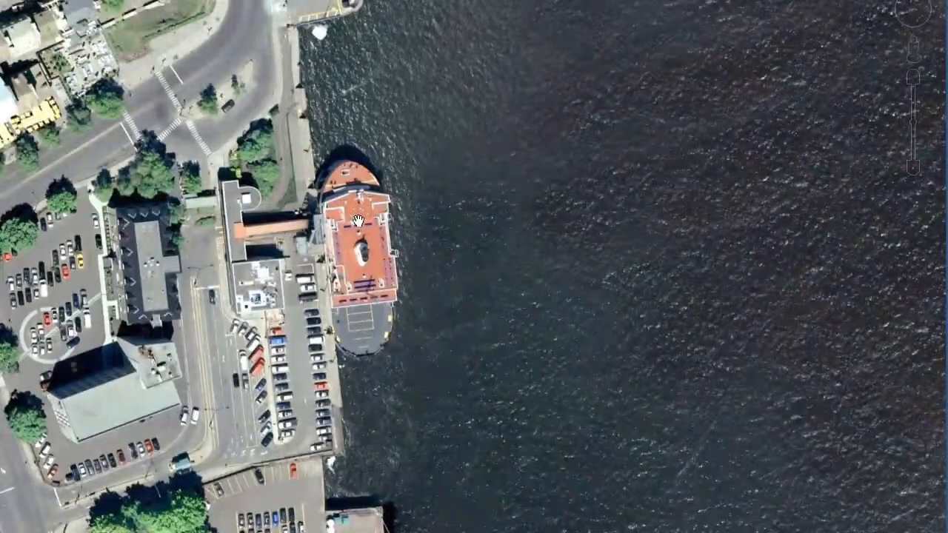
scroll(370, 223, down, 3)
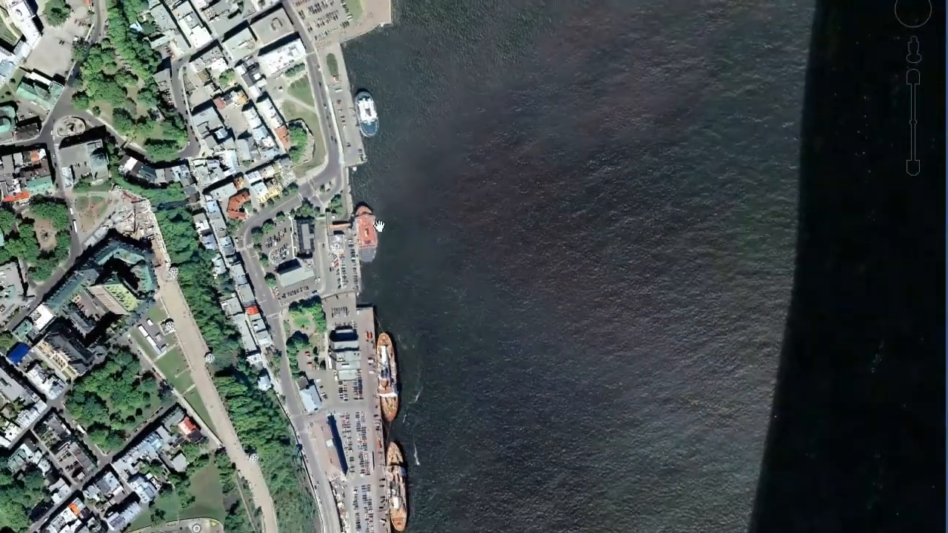
drag(584, 229, 165, 218)
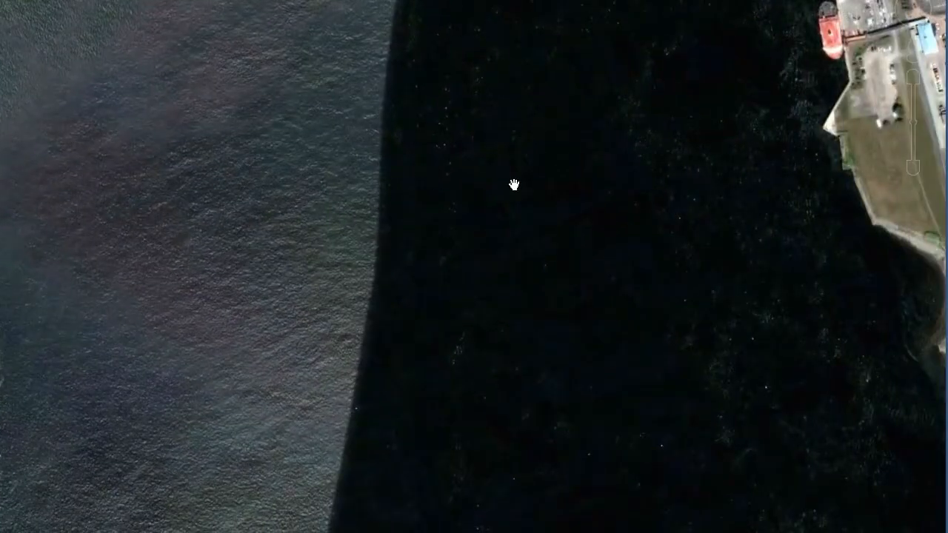
drag(514, 186, 368, 324)
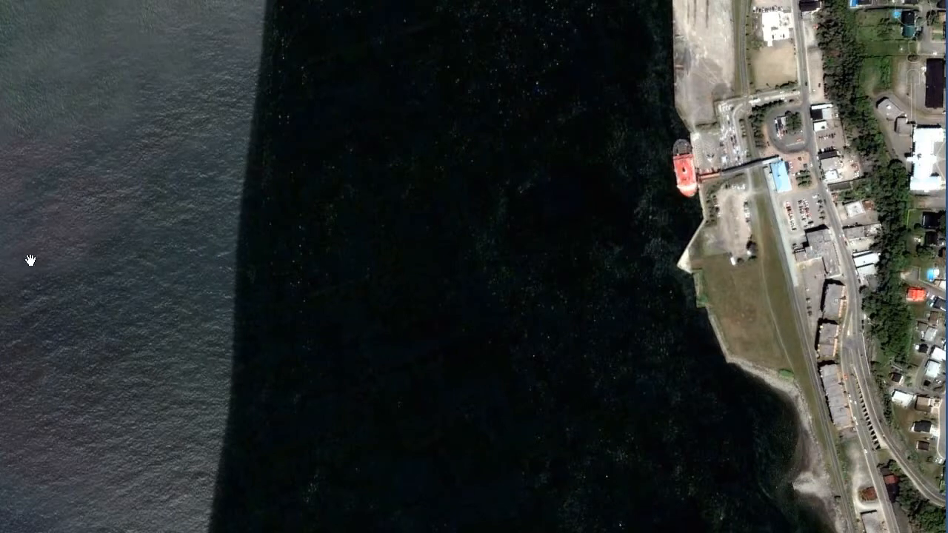
drag(15, 260, 125, 184)
drag(54, 239, 387, 205)
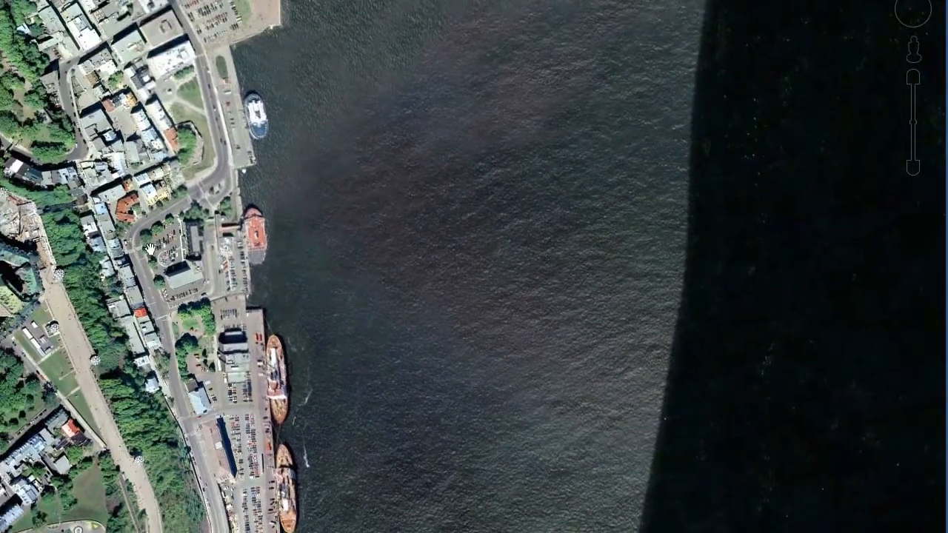
Step: Examine the ferry terminal up close, including its covered walkway, parking area and the street intersection beside it
scroll(231, 241, up, 5)
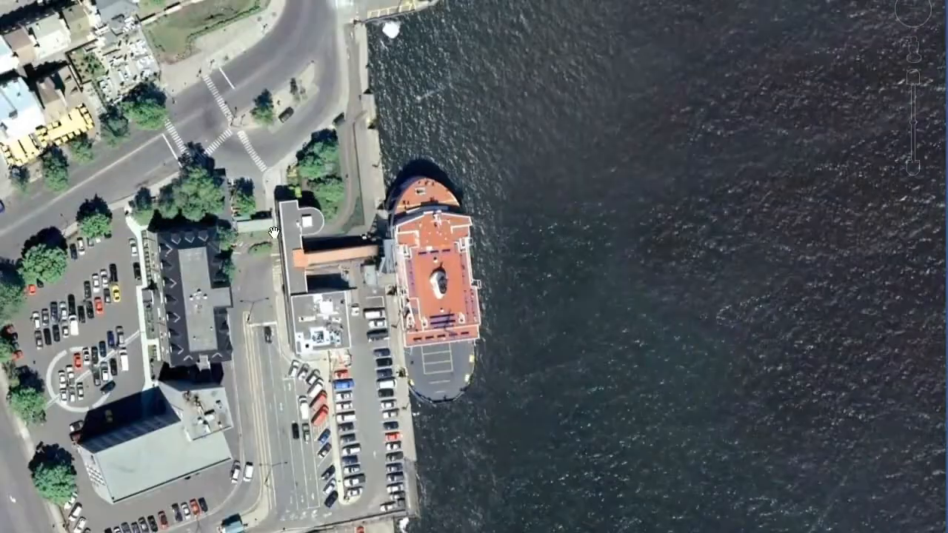
drag(275, 233, 243, 126)
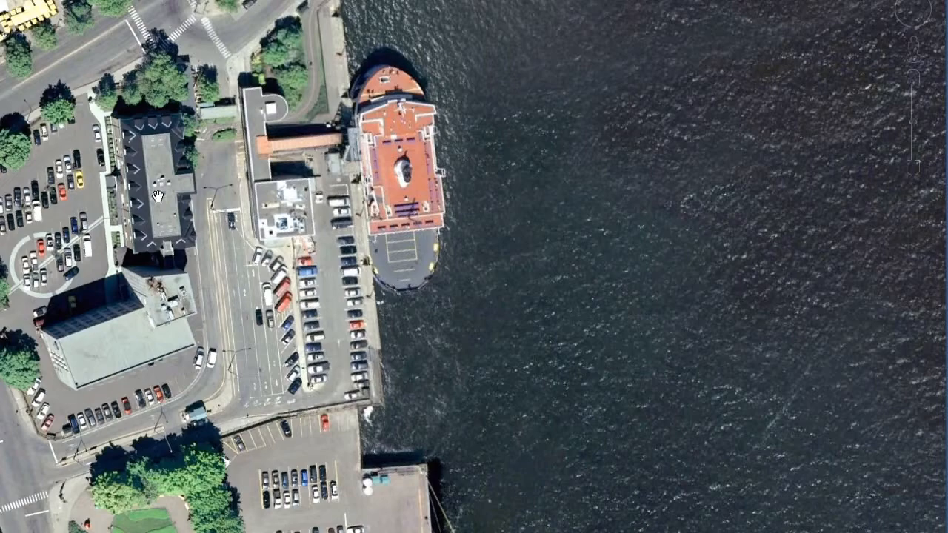
scroll(181, 206, up, 3)
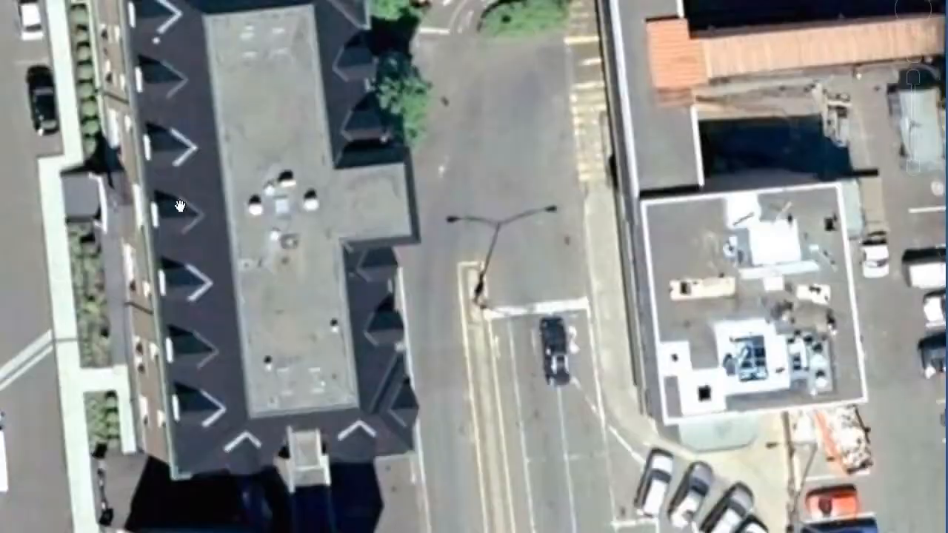
drag(537, 209, 125, 297)
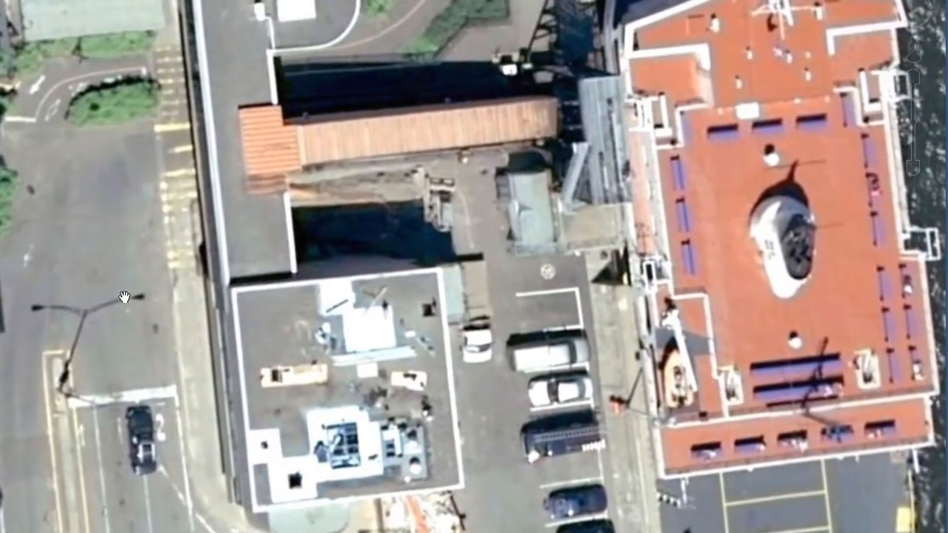
scroll(292, 236, down, 5)
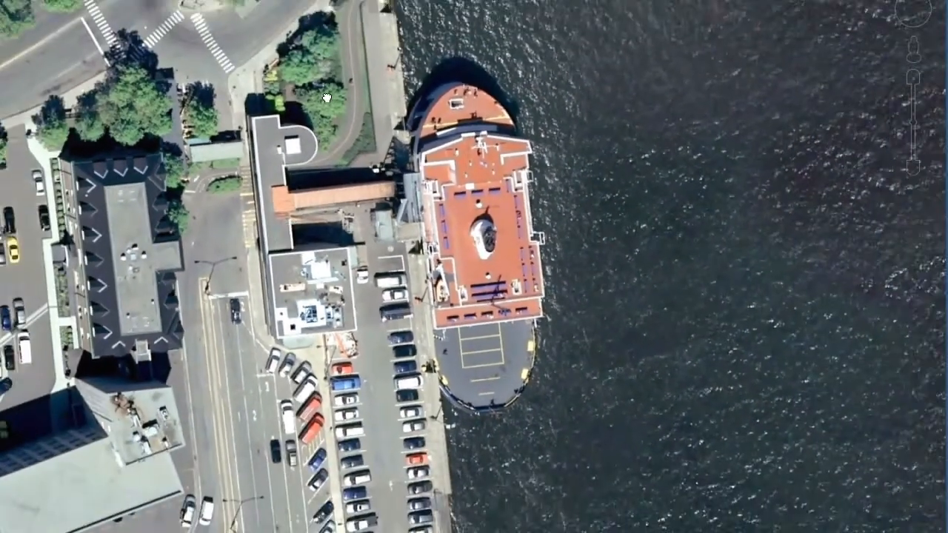
drag(327, 97, 298, 236)
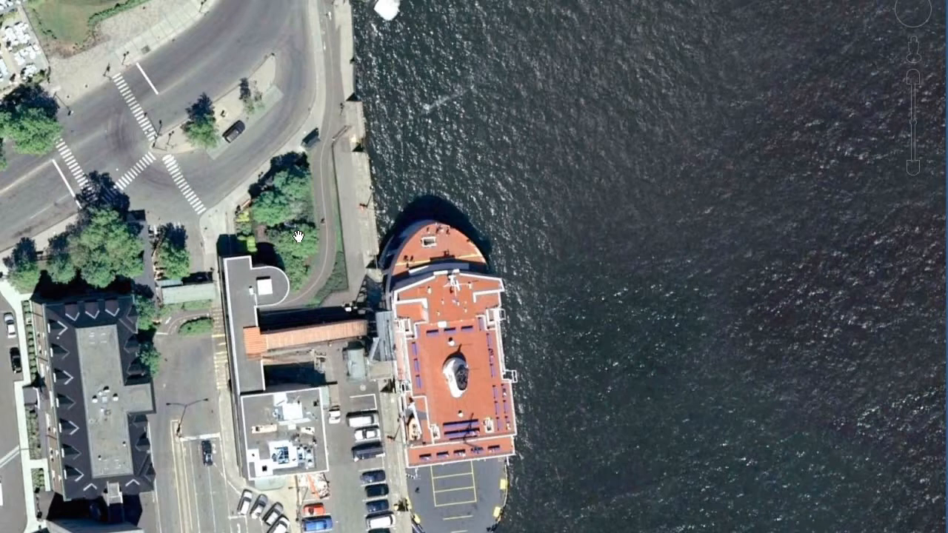
drag(271, 200, 249, 243)
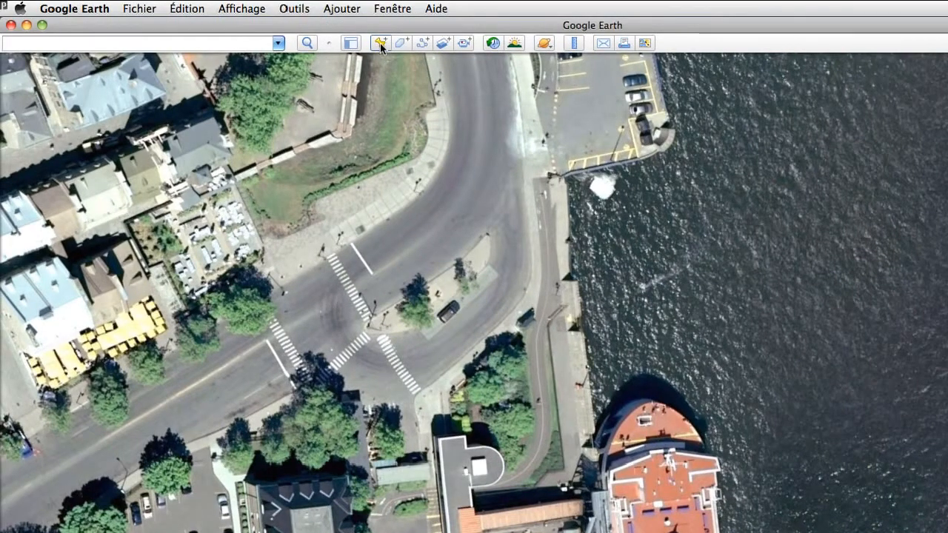
Step: Add a new placemark and position it at the end of the crosswalk by the ferry terminal, at 46°48'43.48"N, 71°12'7.02"O
click(340, 9)
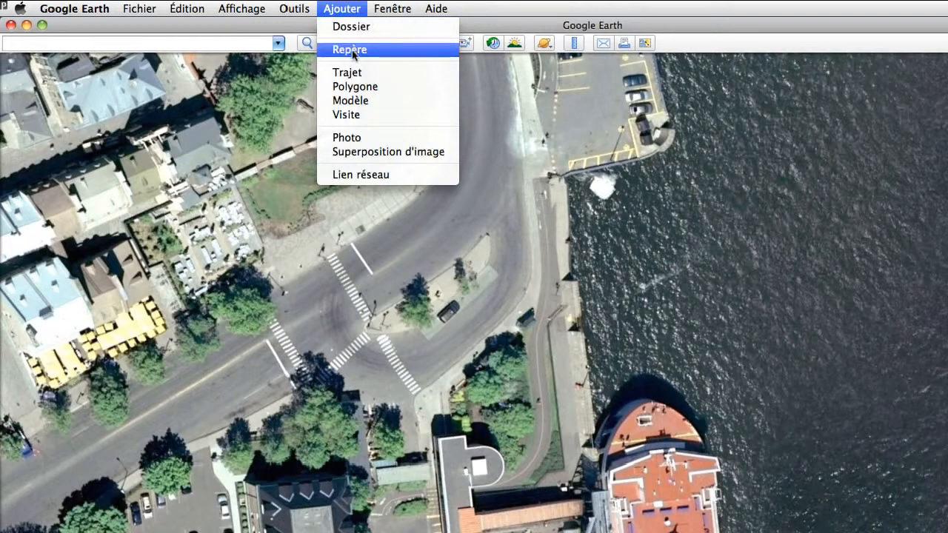
click(351, 50)
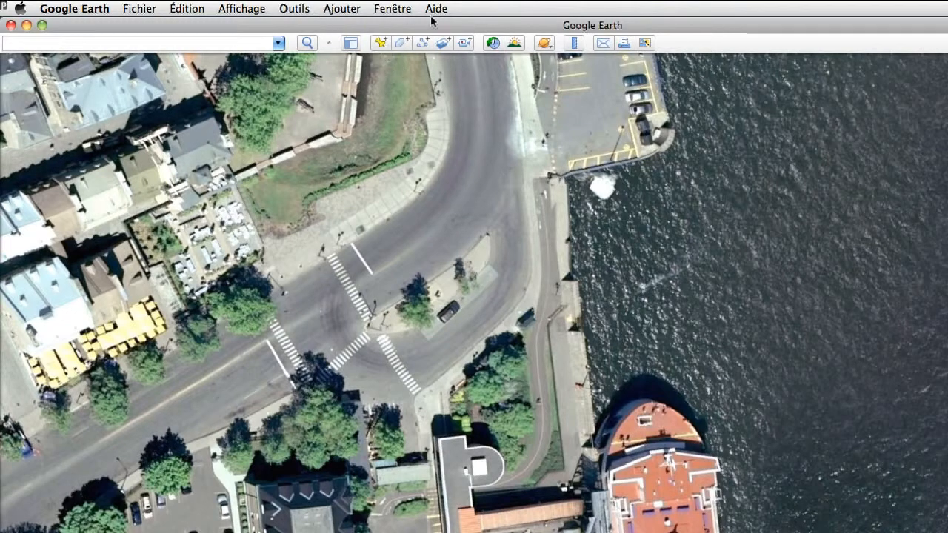
click(380, 43)
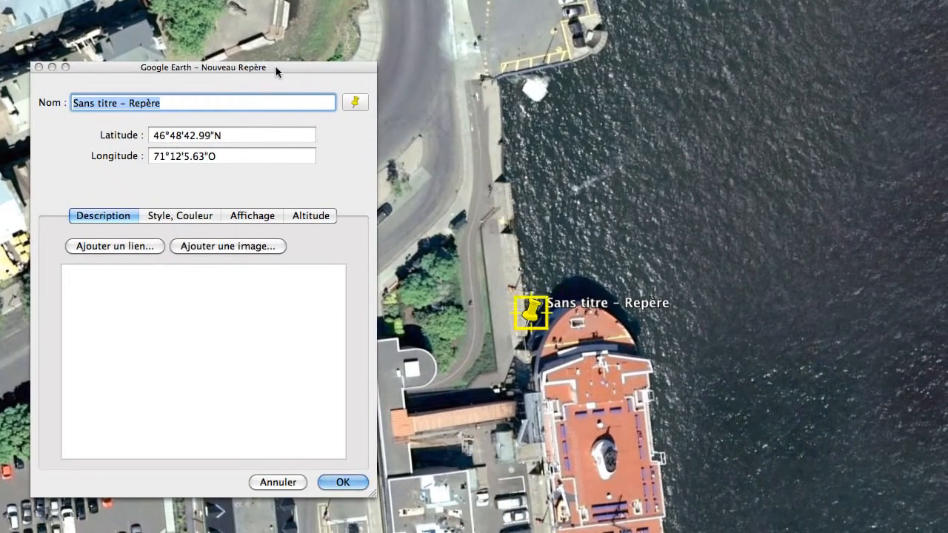
drag(281, 71, 226, 73)
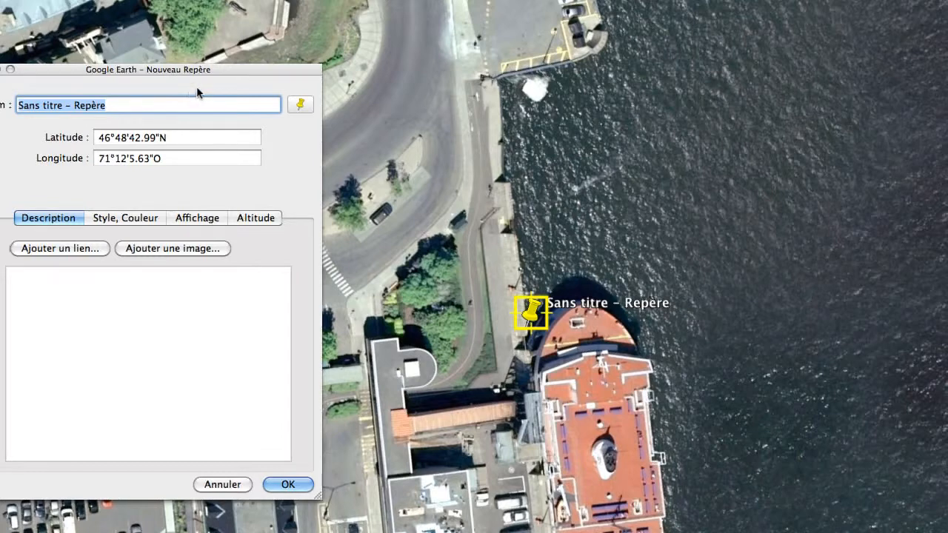
drag(160, 75, 815, 83)
drag(522, 329, 356, 311)
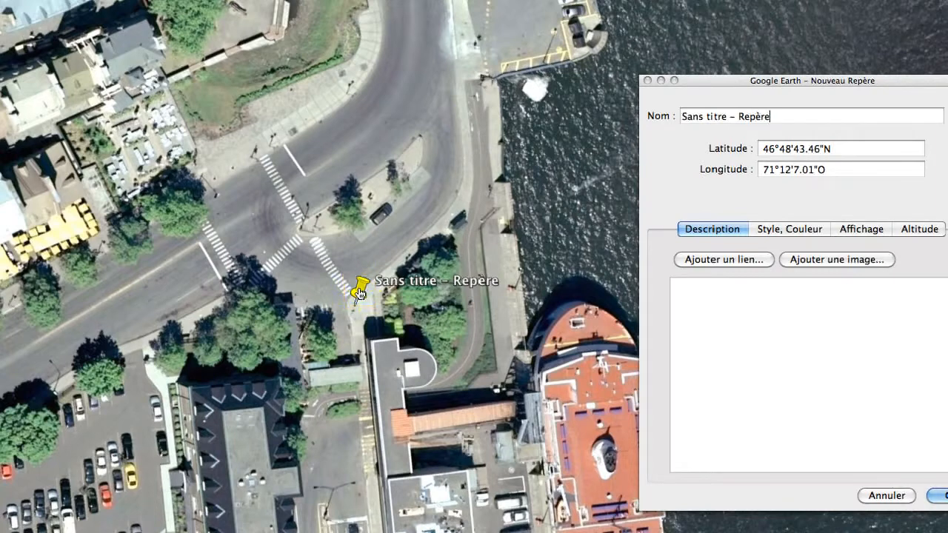
mouse_move(361, 292)
mouse_down()
mouse_move(365, 273)
mouse_move(354, 307)
mouse_up()
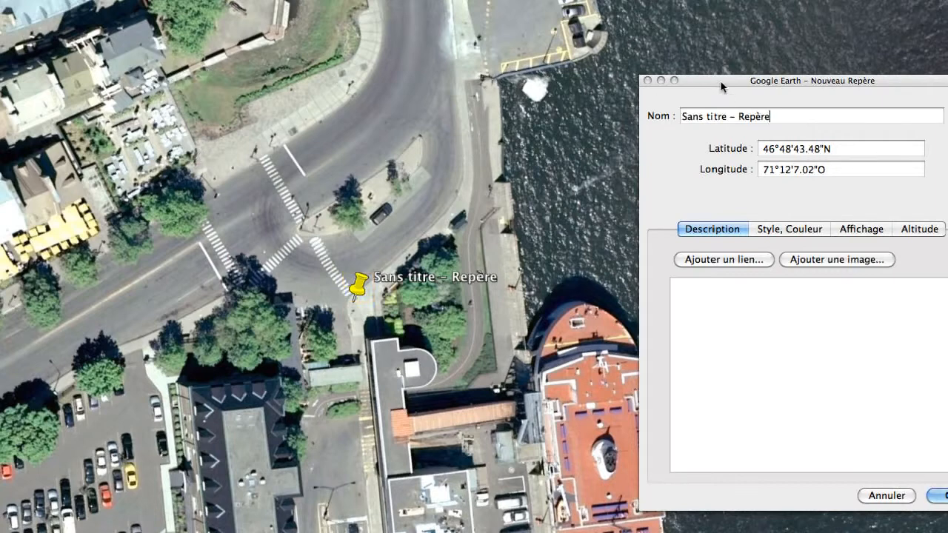
Step: Name the new placemark "Sortie du bateau"
drag(720, 87, 73, 46)
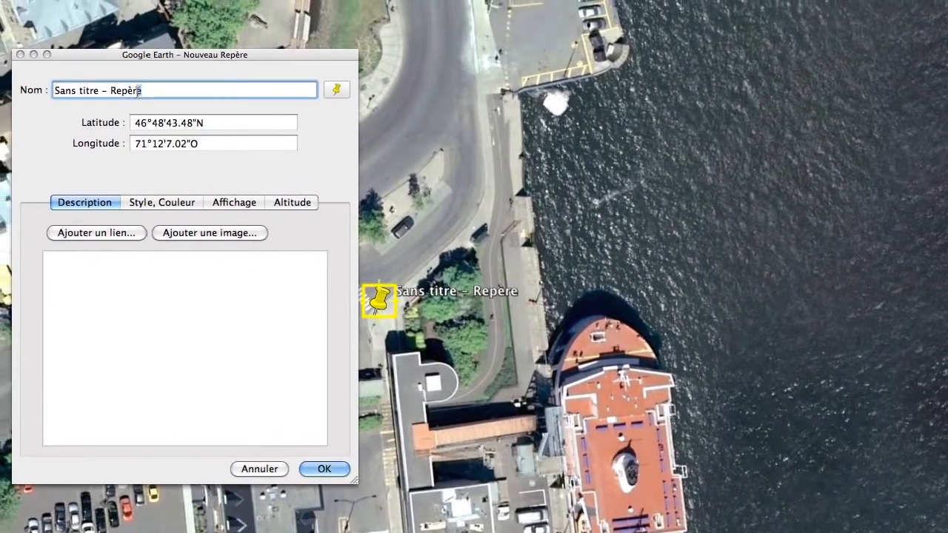
drag(140, 85, 40, 84)
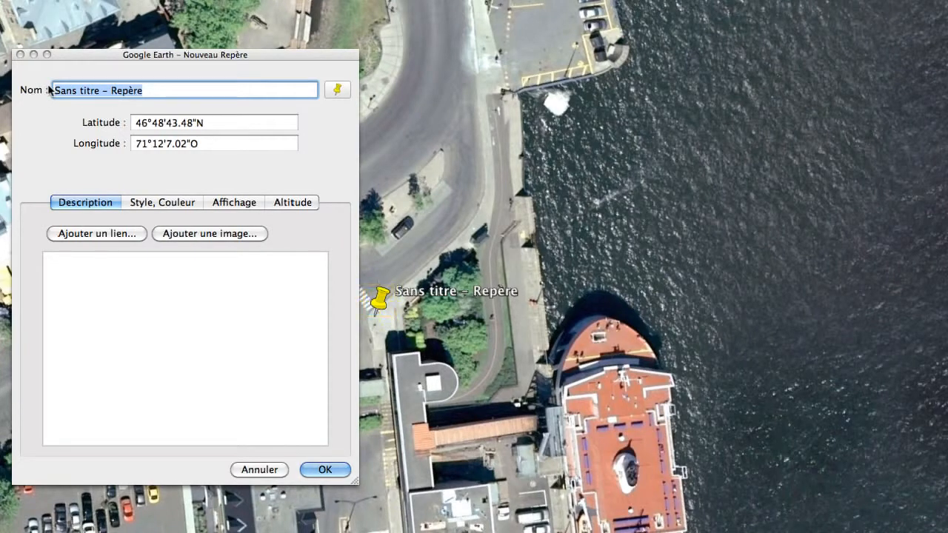
text(Sortie du bateau)
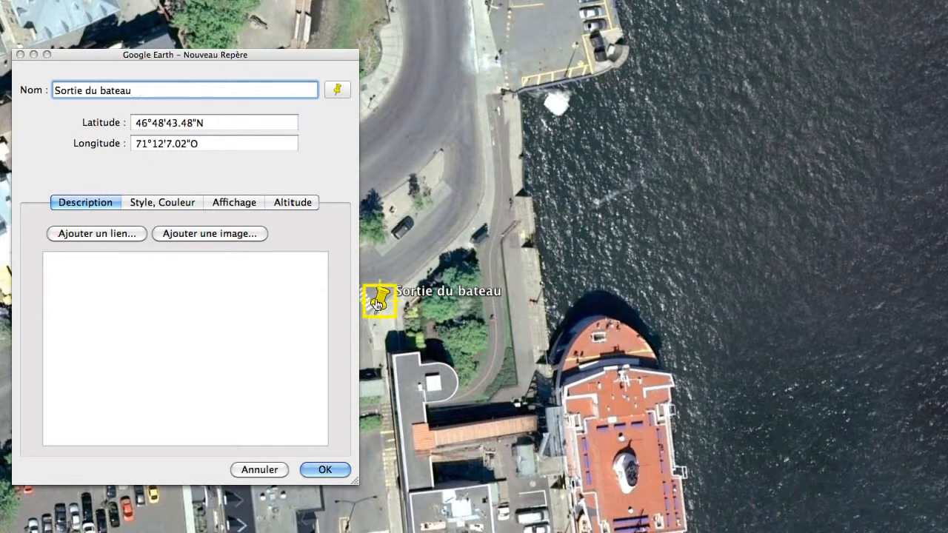
Step: Review the available placemark icons, keep the yellow pushpin and save the placemark
click(337, 89)
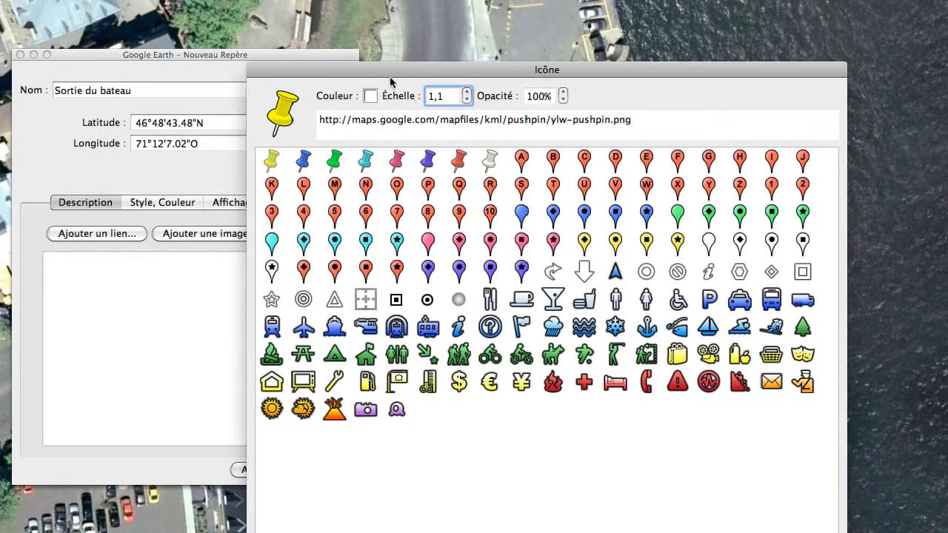
drag(391, 77, 152, 12)
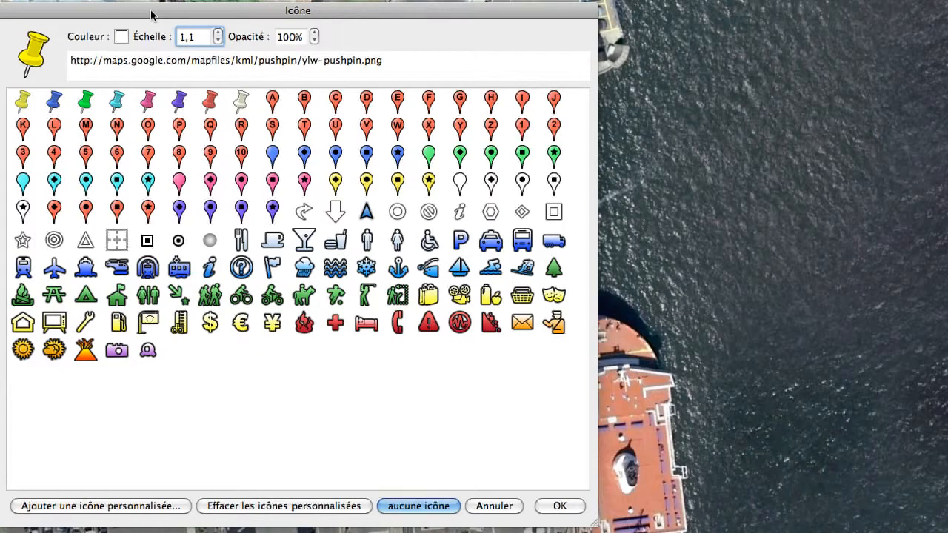
click(518, 241)
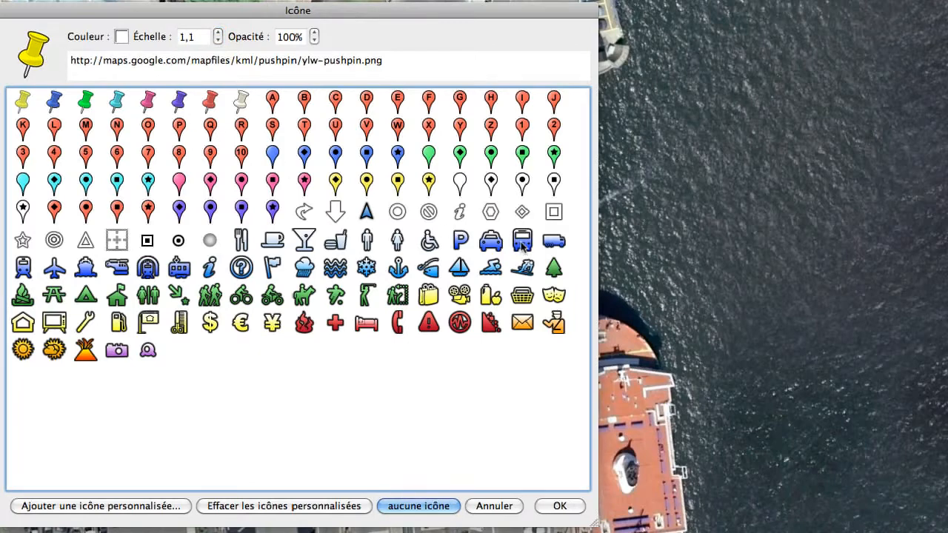
click(556, 505)
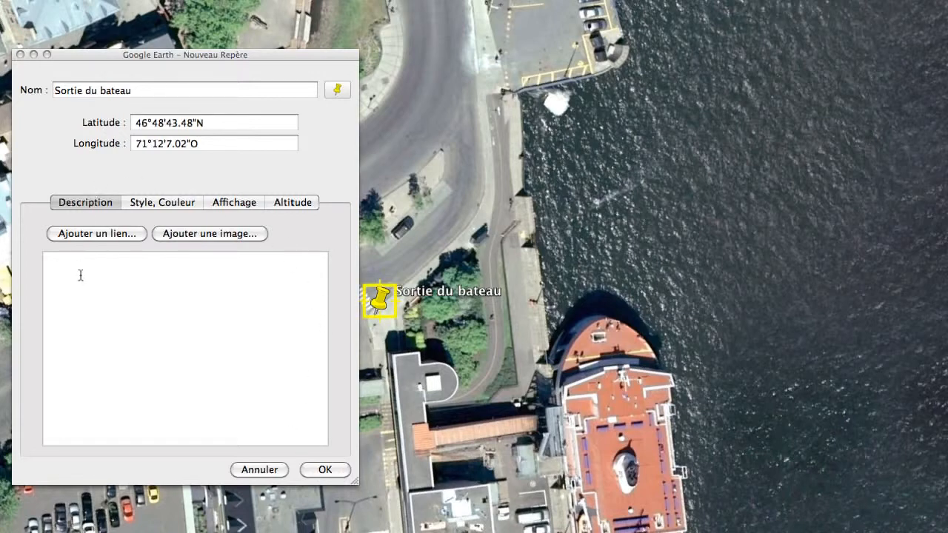
click(323, 469)
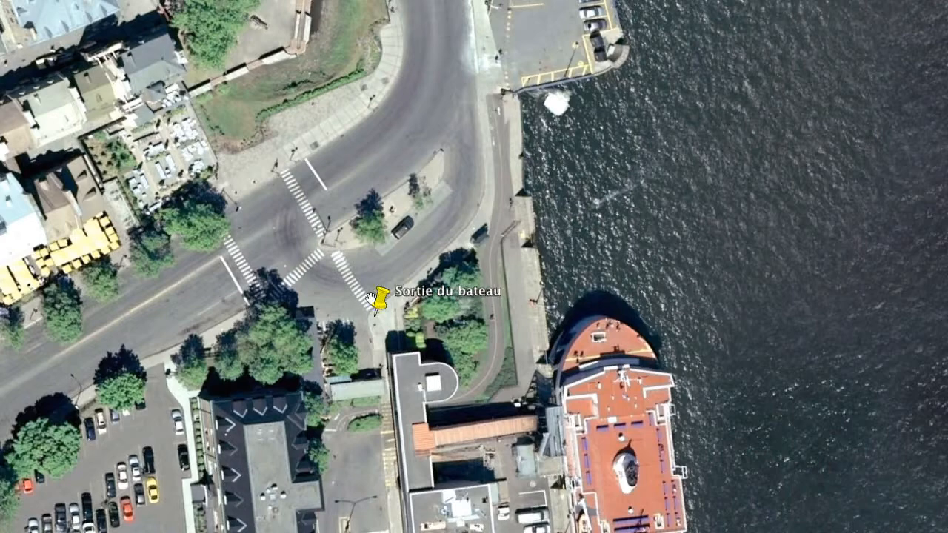
Step: Review the actions available for the Sortie du bateau placemark without applying any of them
mouse_move(379, 302)
mouse_down()
mouse_move(336, 302)
mouse_move(388, 302)
mouse_move(314, 302)
mouse_move(381, 303)
mouse_move(371, 306)
mouse_up()
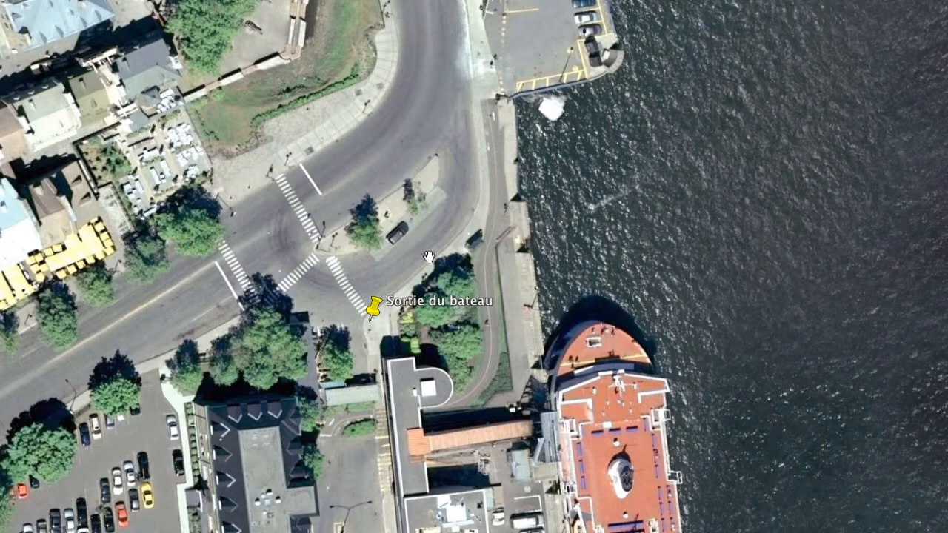
right_click(376, 309)
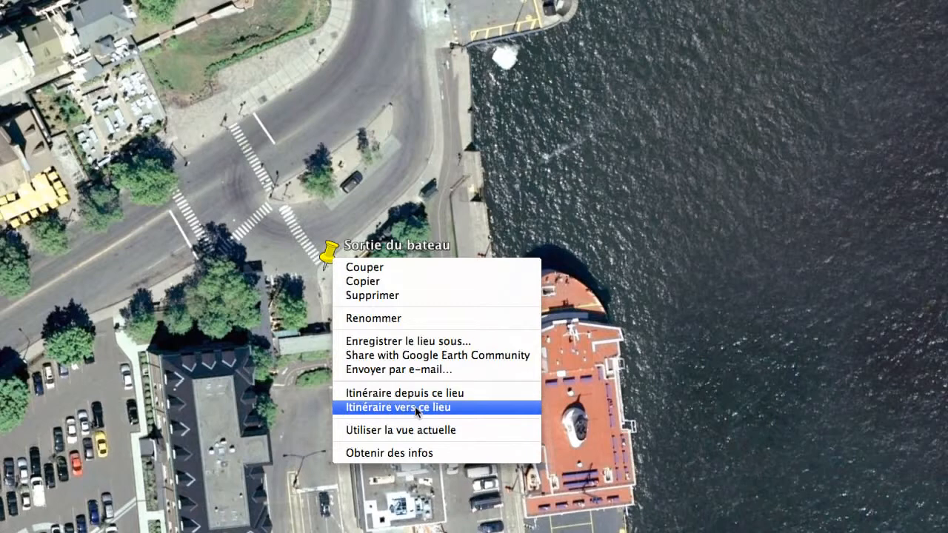
click(459, 185)
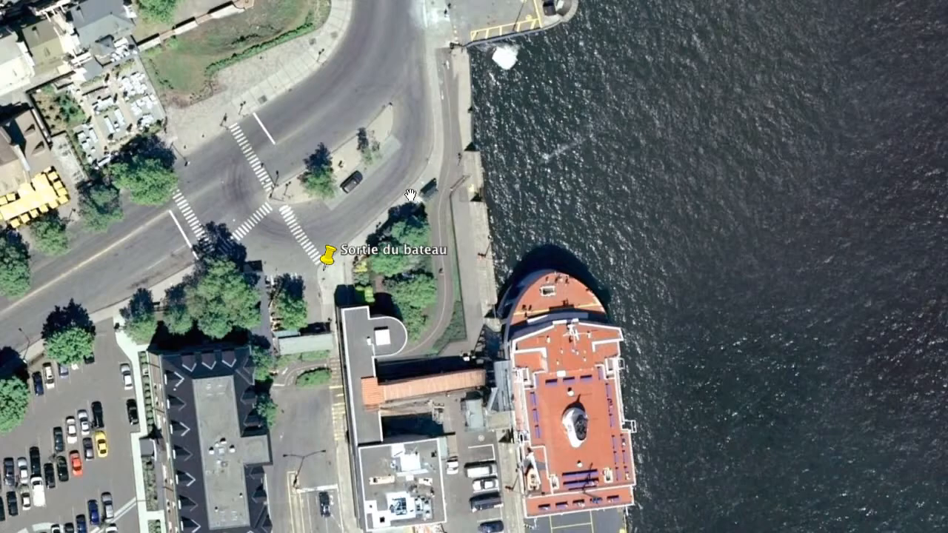
Step: View the Sortie du bateau placemark within the wider city, with both shores of the river in sight
scroll(409, 194, down, 2)
scroll(409, 194, down, 3)
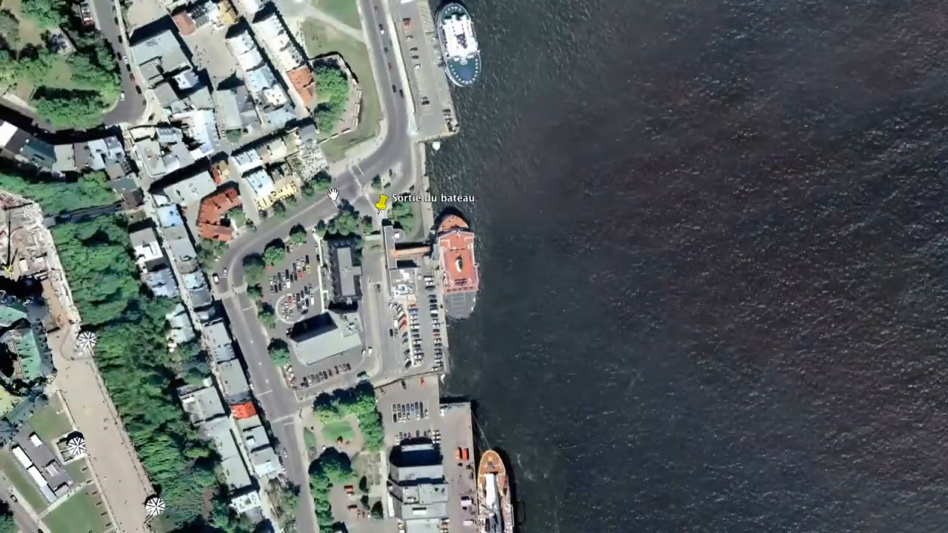
scroll(331, 194, down, 1)
scroll(331, 193, down, 2)
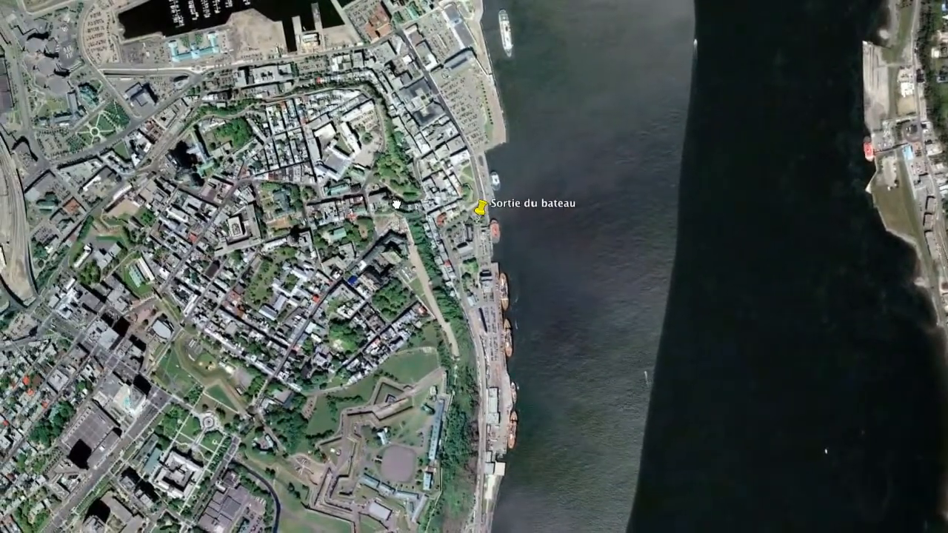
scroll(248, 194, down, 2)
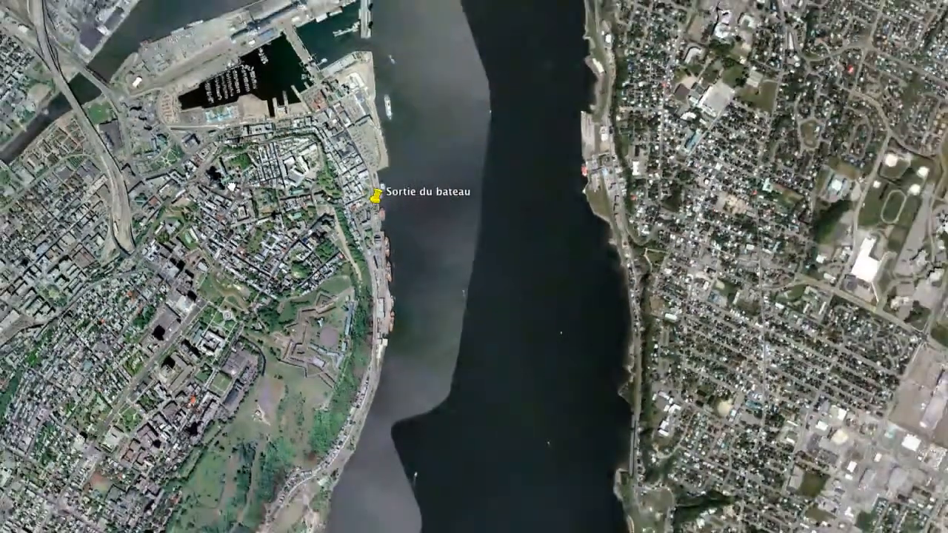